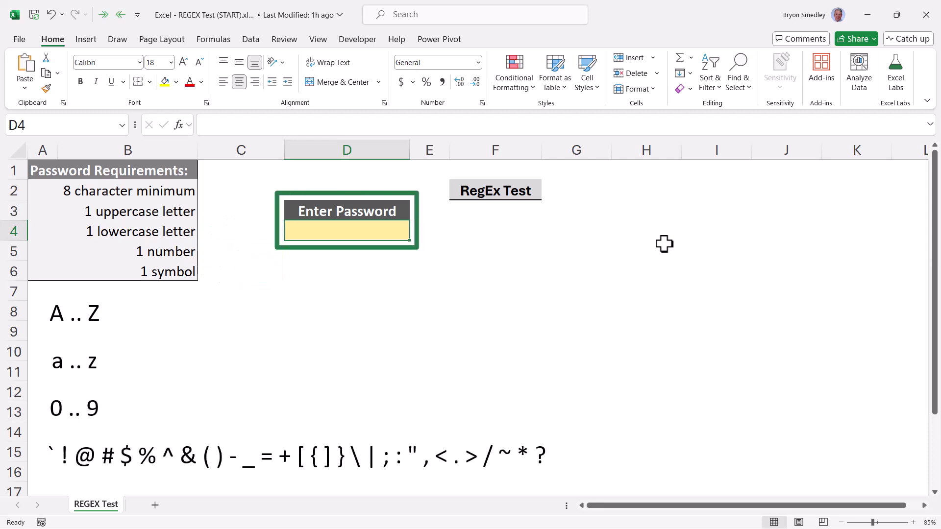
Begin the formula =REGEXTEST(D4," in F3, leaving the pattern argument open.
click(505, 209)
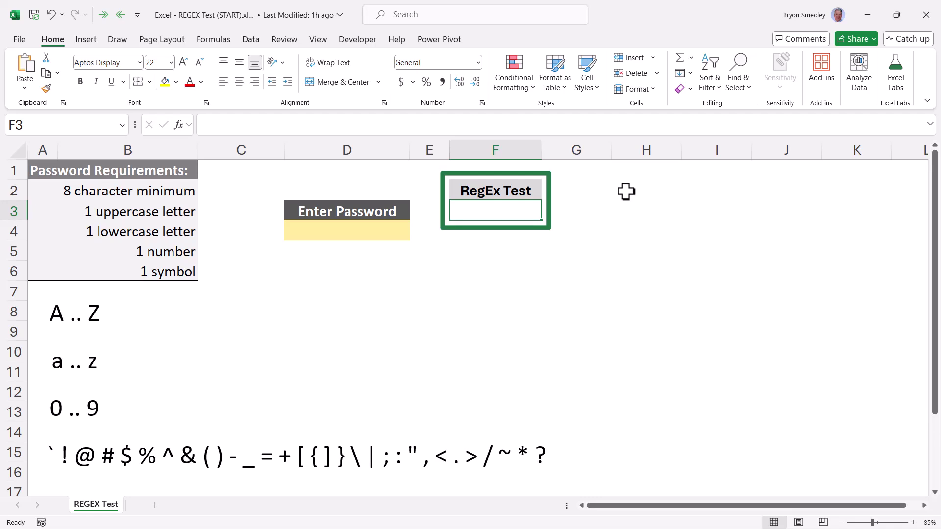
text(=reg)
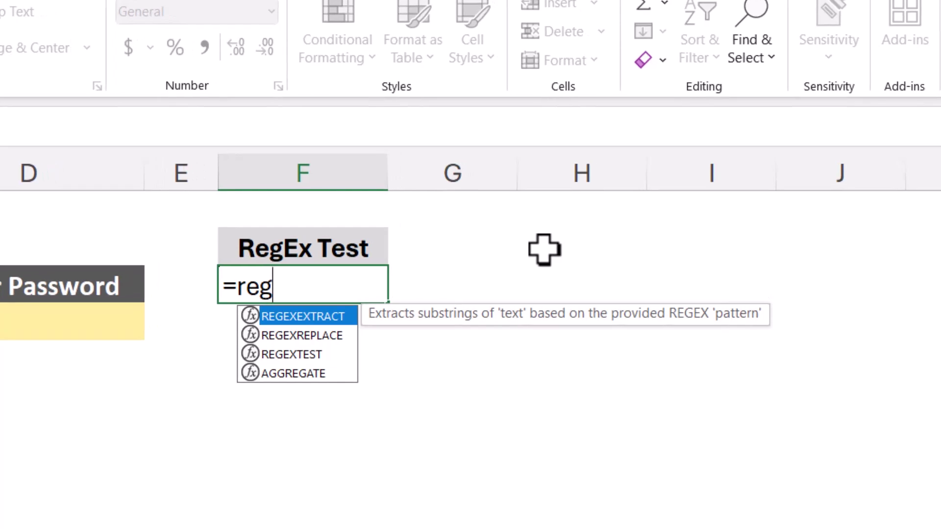
key(Down)
key(Down)
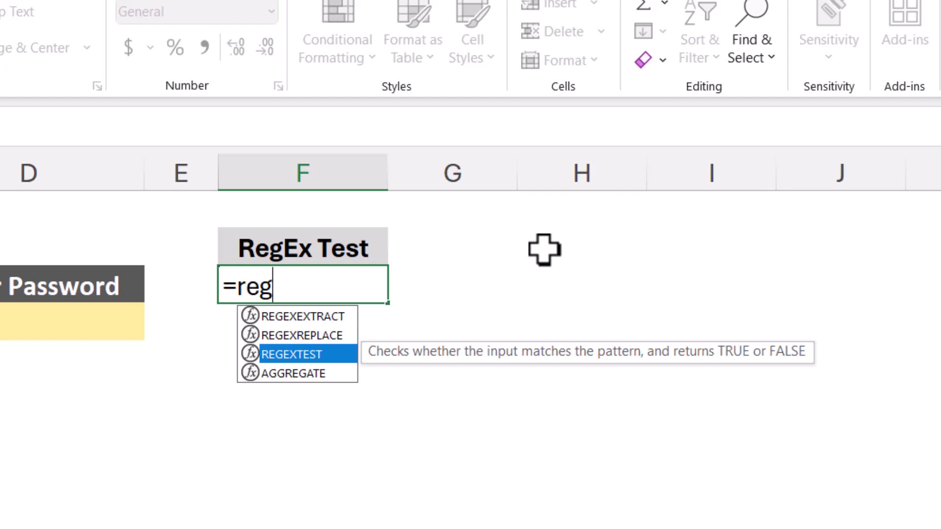
key(Tab)
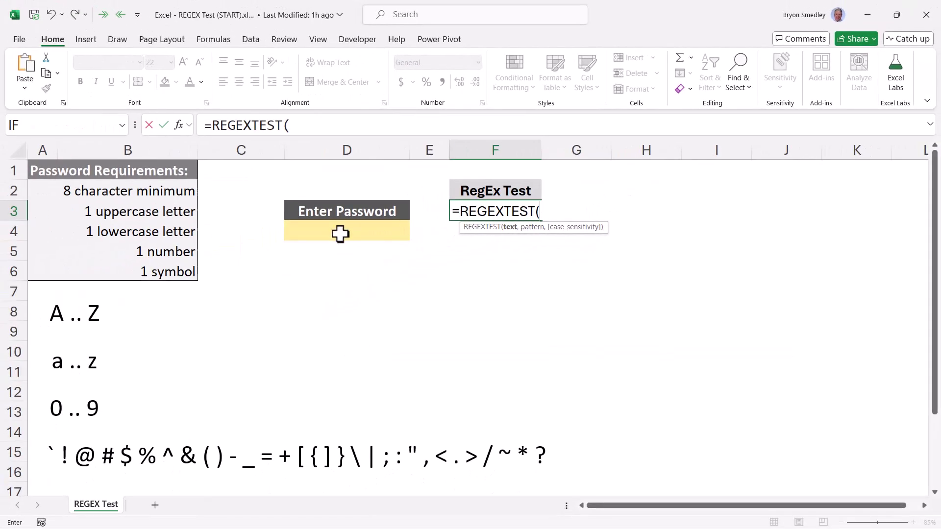
click(141, 289)
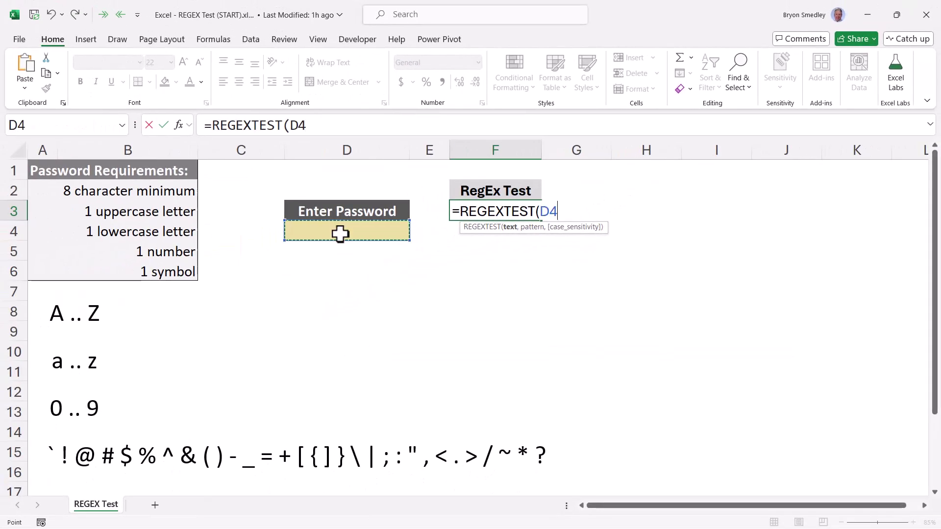
text(,")
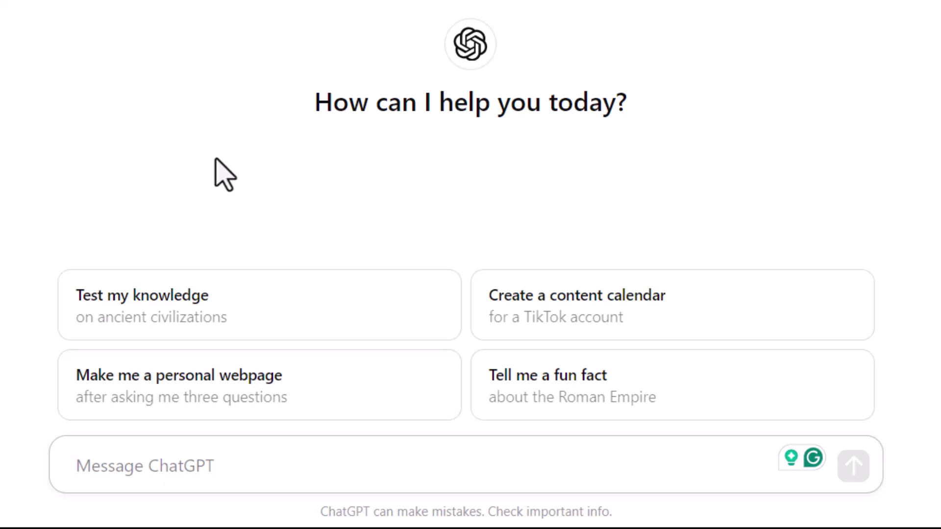
Ask ChatGPT for an 'Excel REGEX pattern password complexity' and copy the suggested pattern.
text(Excel REGEX pattern password complexity)
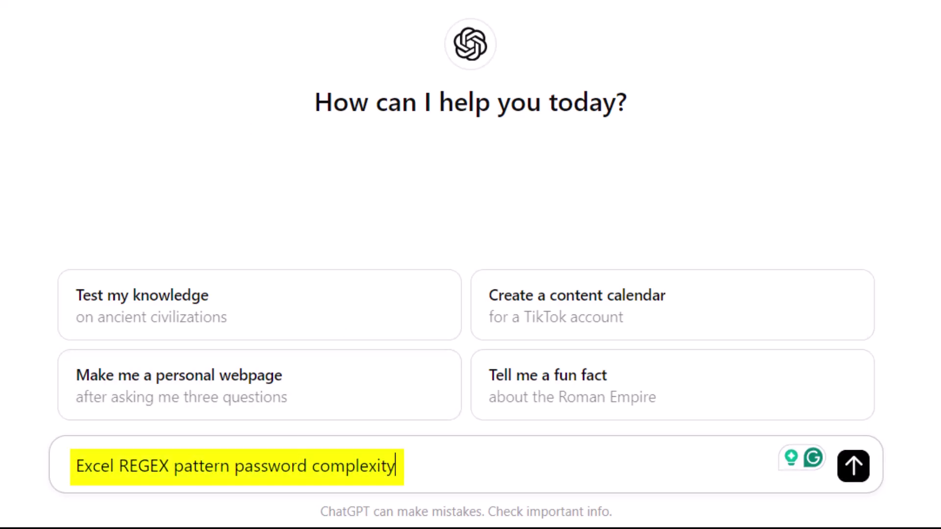
key(Return)
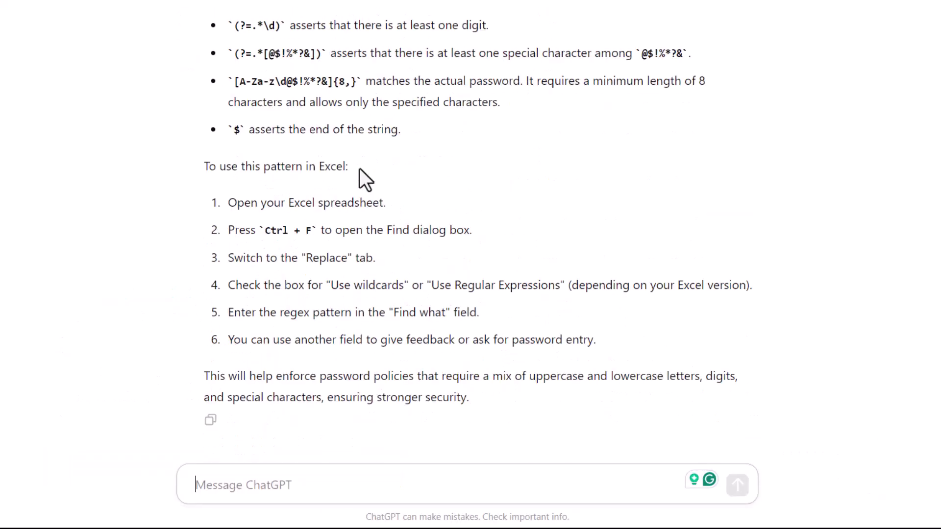
scroll(364, 170, up, 7)
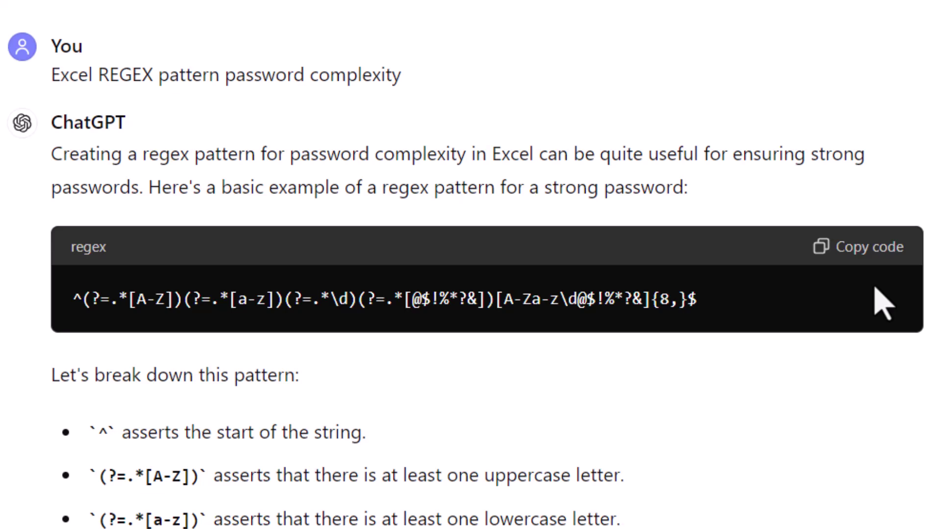
click(862, 260)
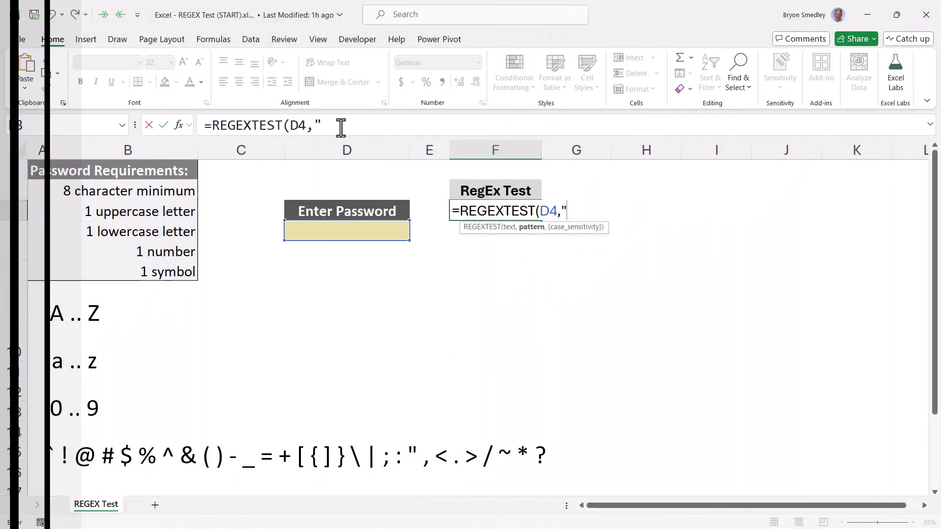
Paste the copied regex pattern into F3's REGEXTEST formula and close it with ").
click(337, 126)
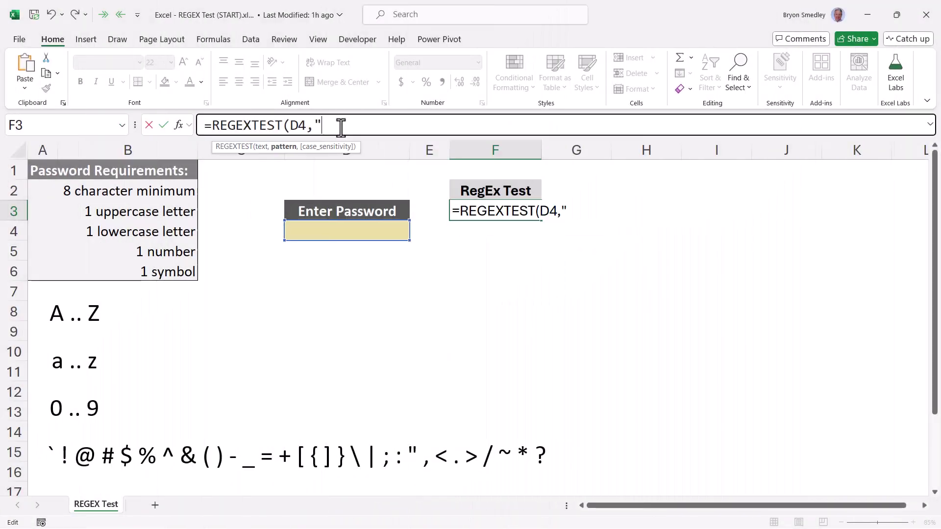
key(ctrl+v)
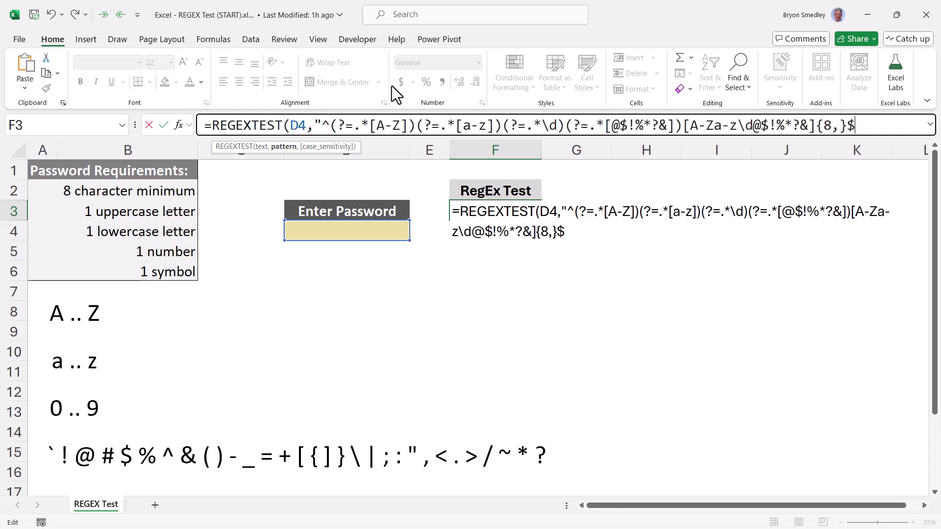
text("))
key(Return)
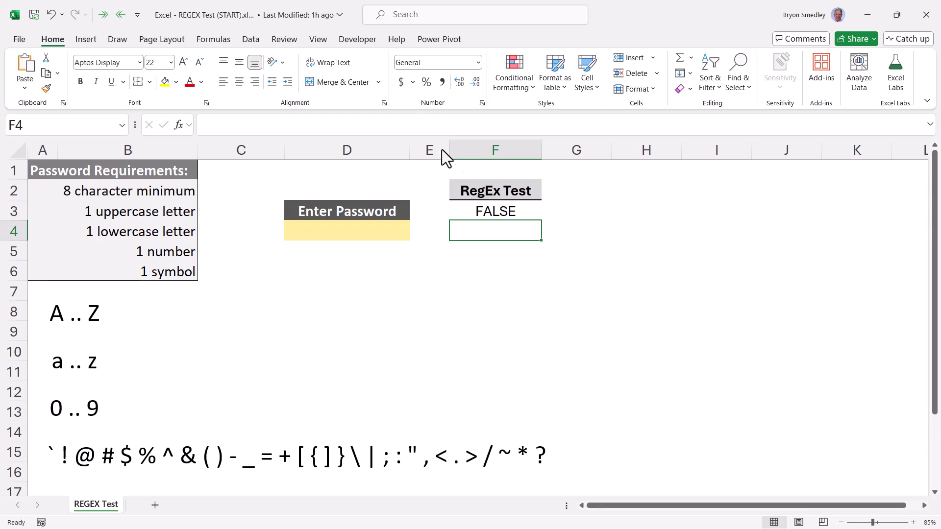
key(Up)
Enter a test password mixing uppercase, lowercase, a digit and symbols in D4.
click(334, 229)
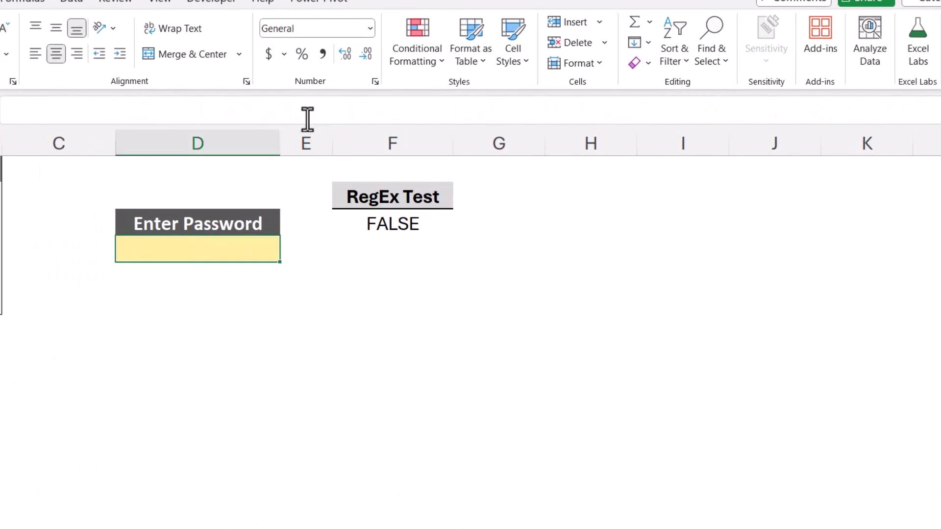
text(A)
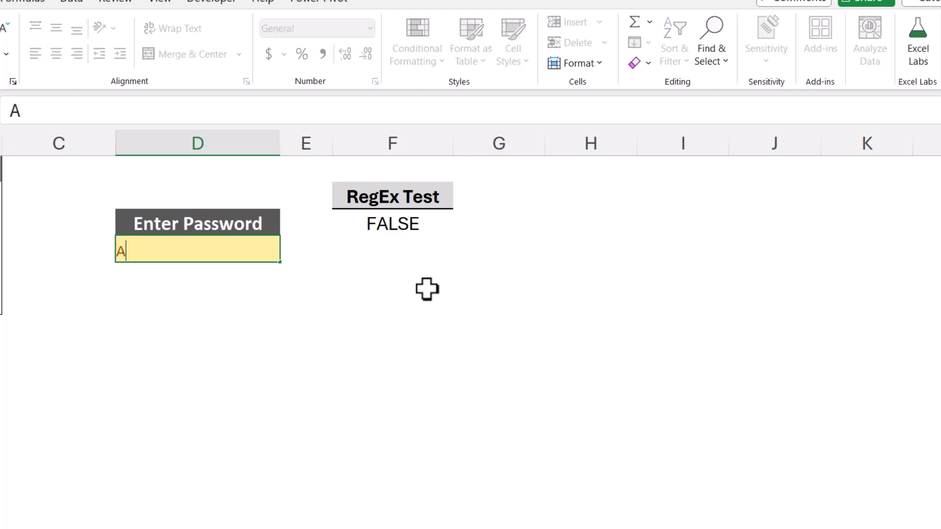
text(b1*$j)
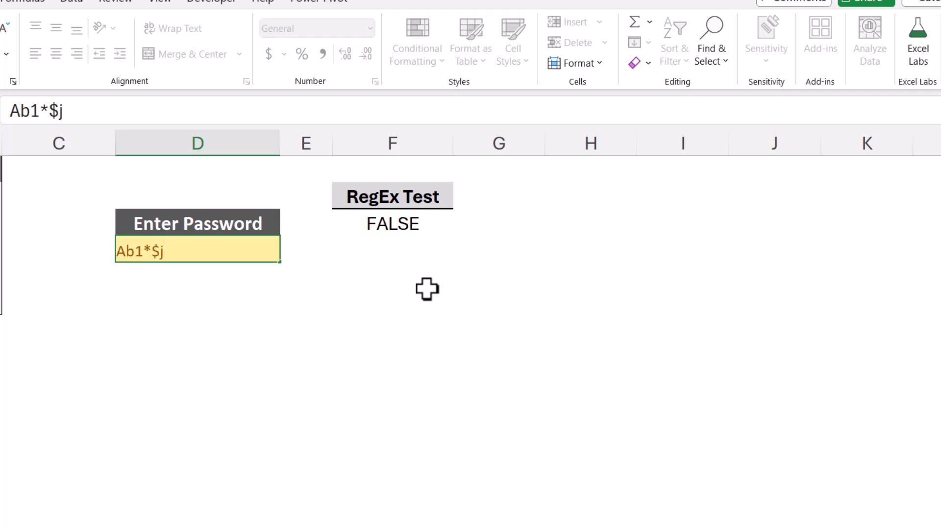
text(fyrnslf)
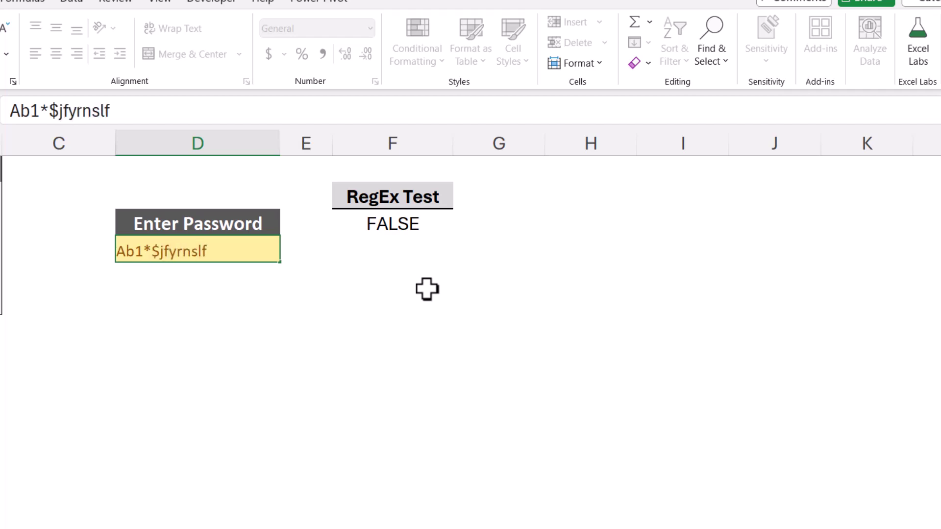
key(ctrl+Return)
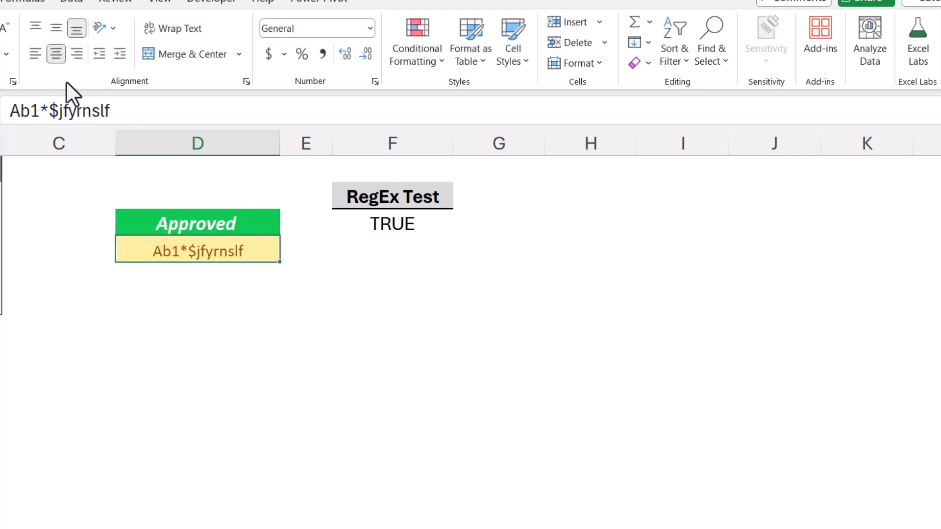
Remove the password's digit to get Try Again, then append 1 at the end for Approved.
click(39, 110)
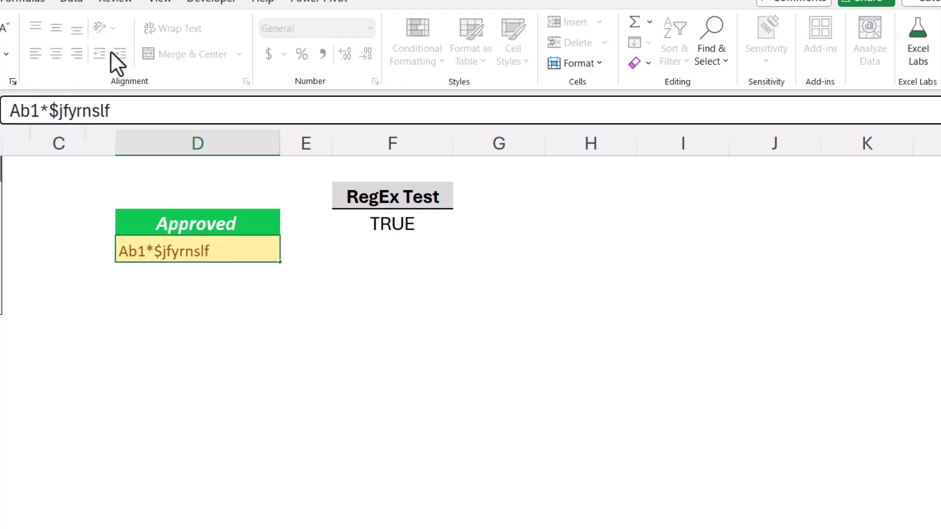
key(BackSpace)
key(Return)
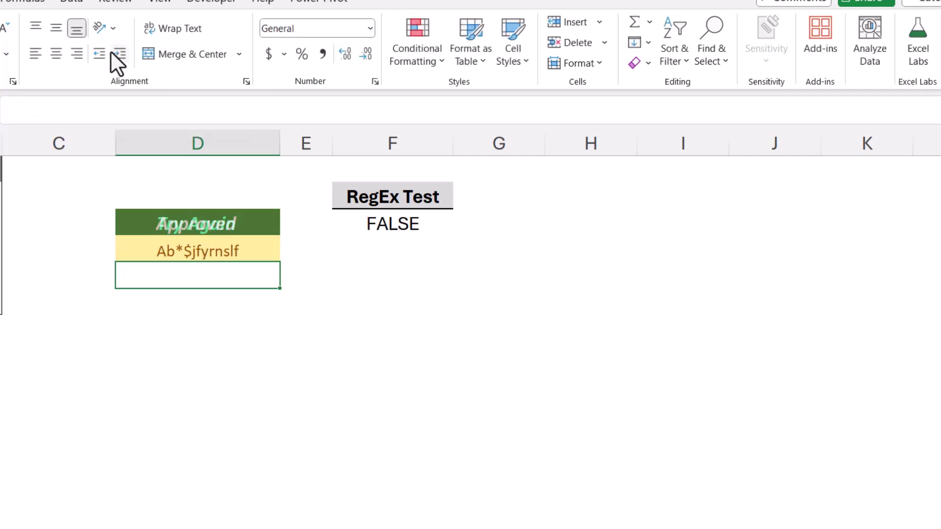
key(Up)
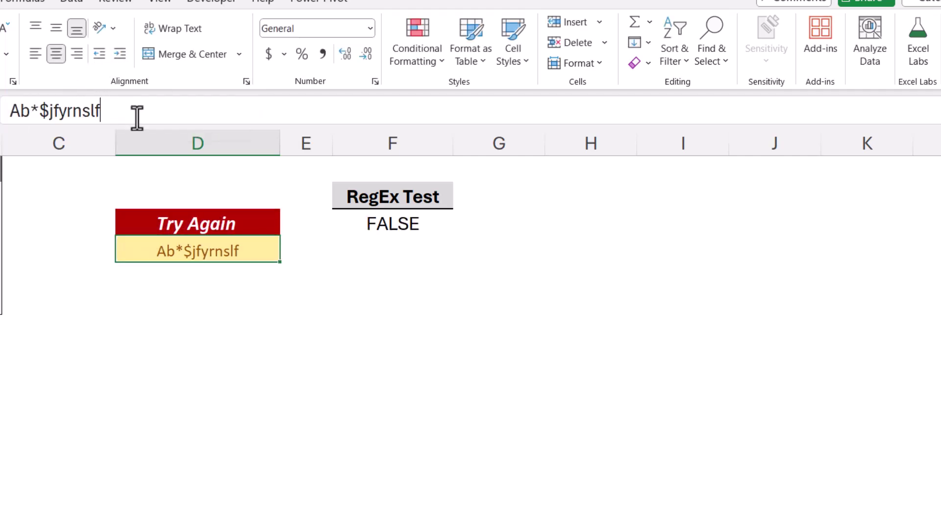
click(139, 111)
text(1)
key(Return)
key(Up)
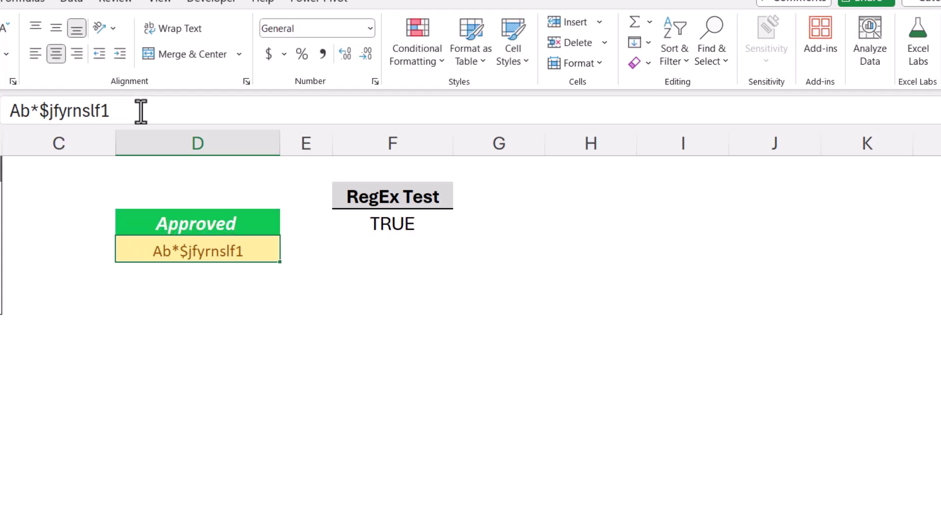
Review F3's REGEXTEST formula, delete D4's password, and check D3's IF formula.
click(375, 218)
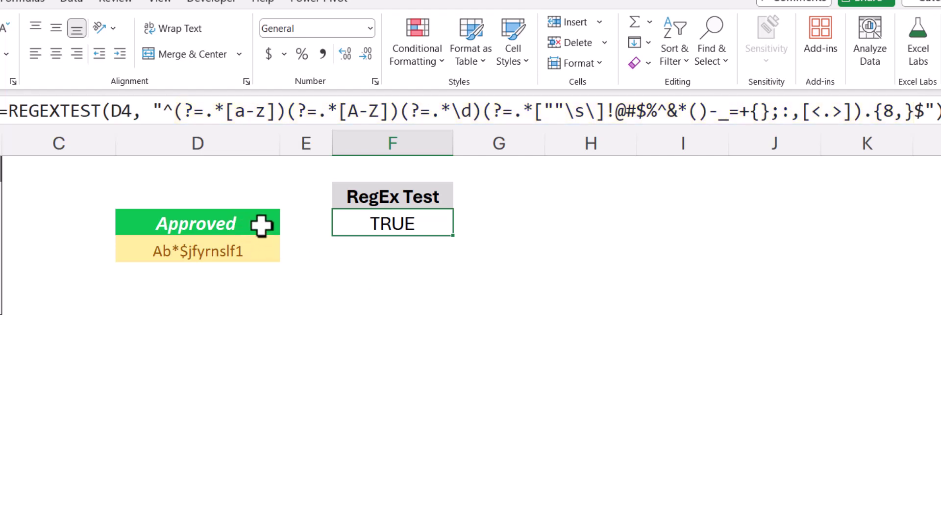
click(210, 250)
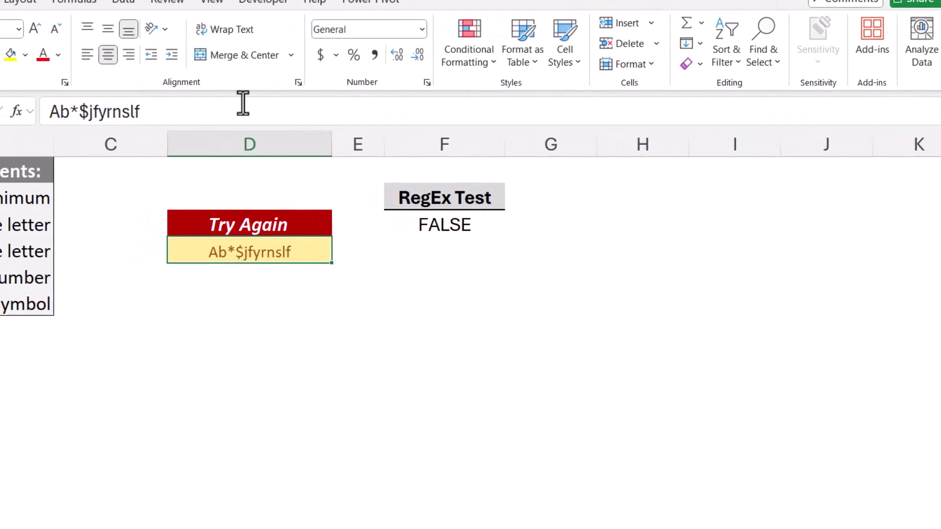
key(Delete)
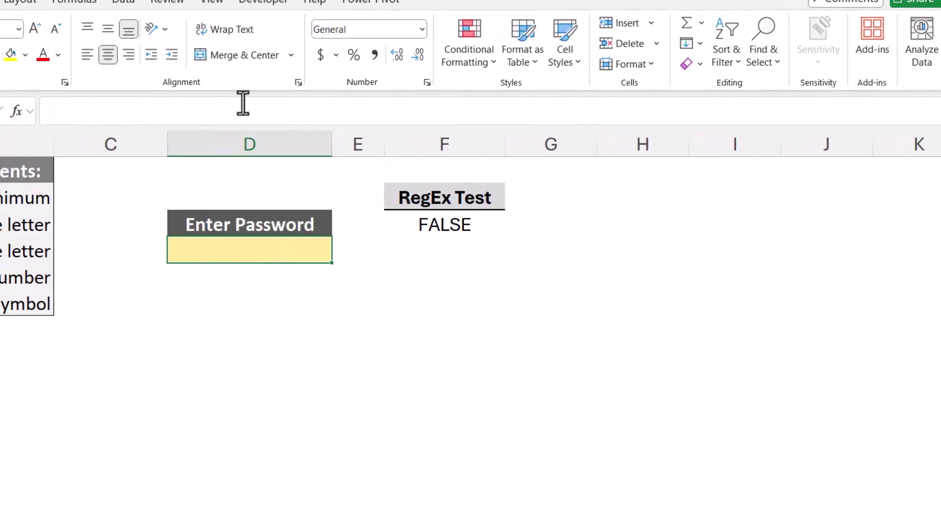
key(Up)
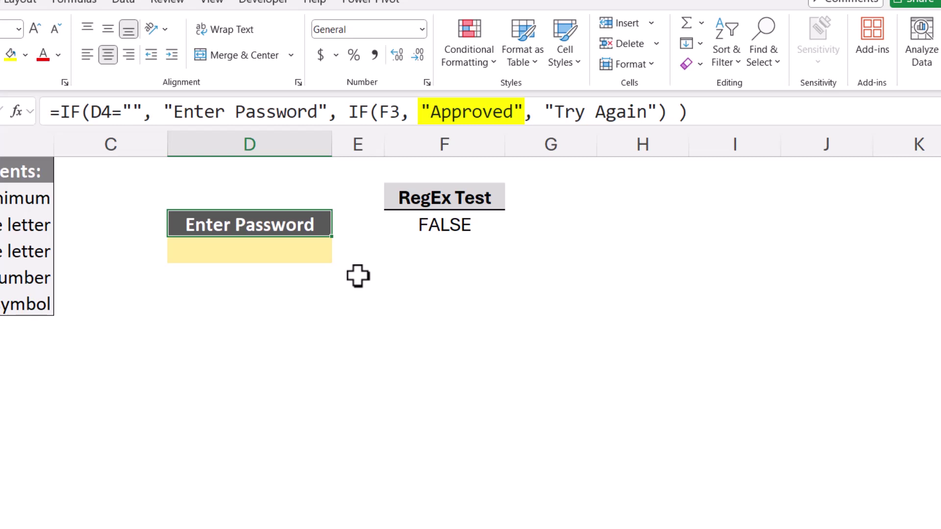
Test a lowercase-only password in D4, then one with mixed case, digits and symbols.
key(Down)
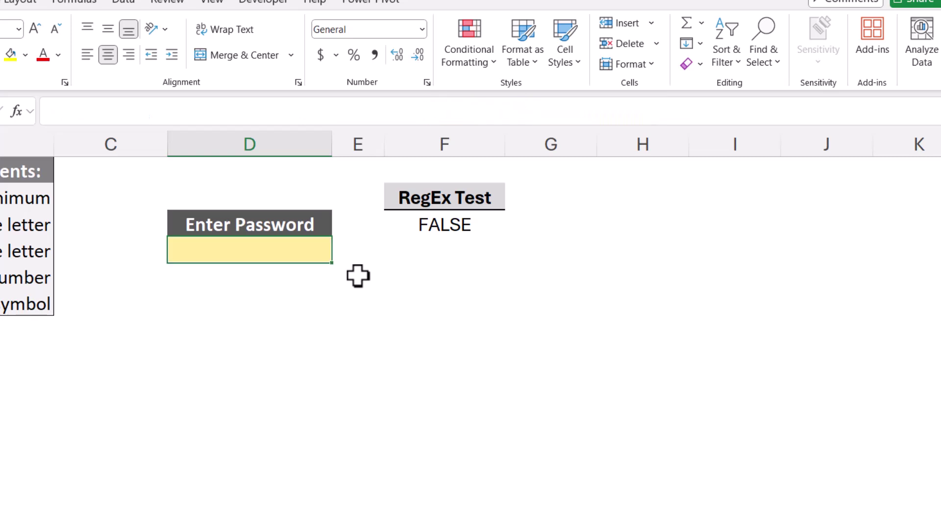
text(ldkthfy)
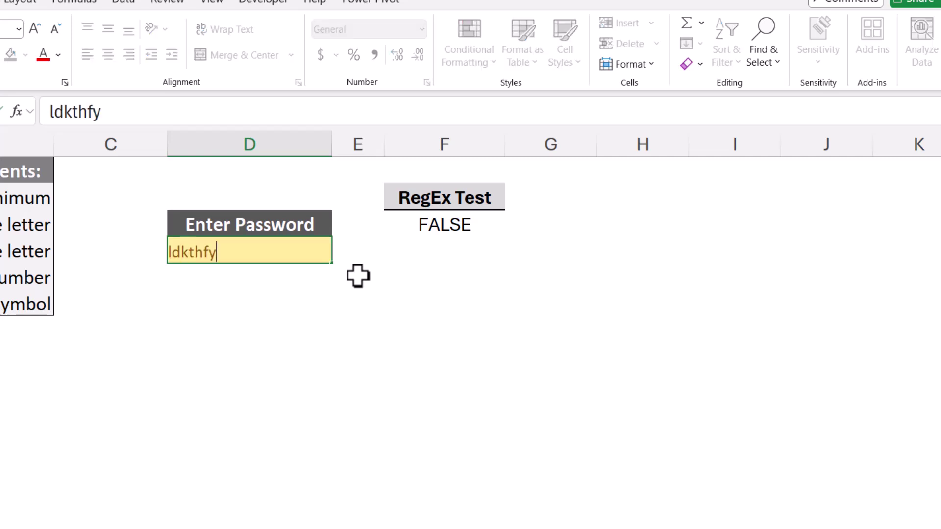
key(ctrl+Return)
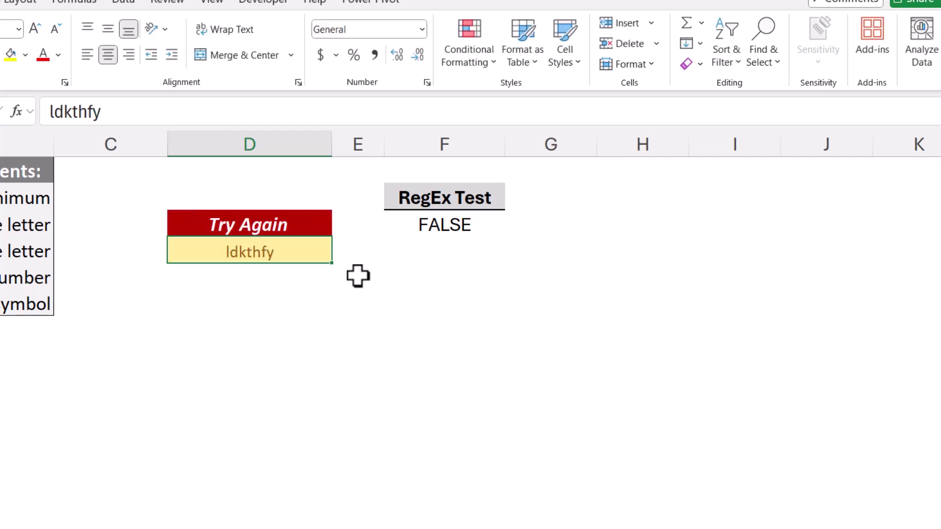
text(Ab23)
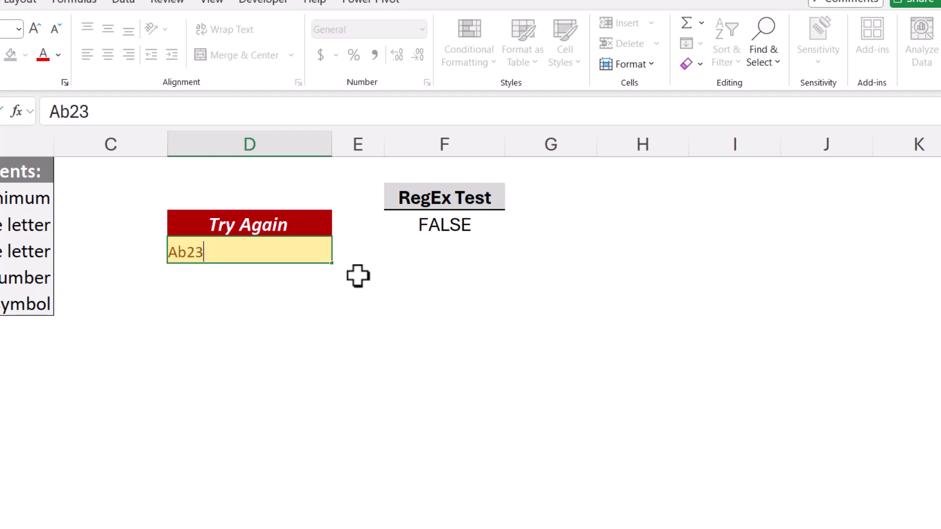
text(%$regfdgf)
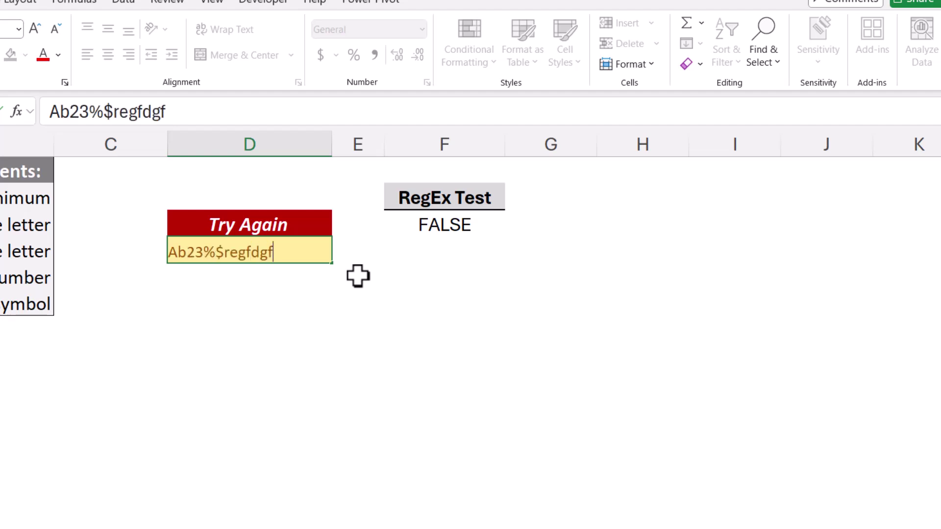
key(ctrl+Return)
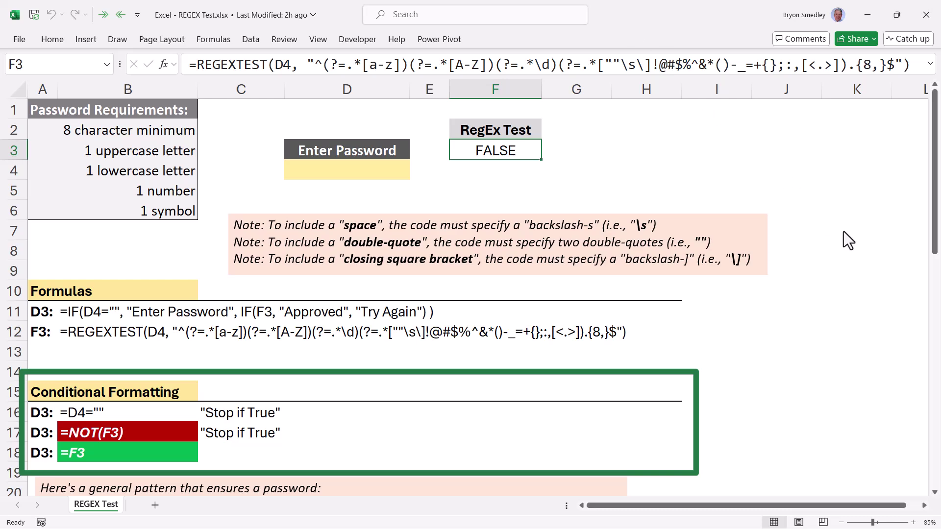
scroll(843, 231, down, 7)
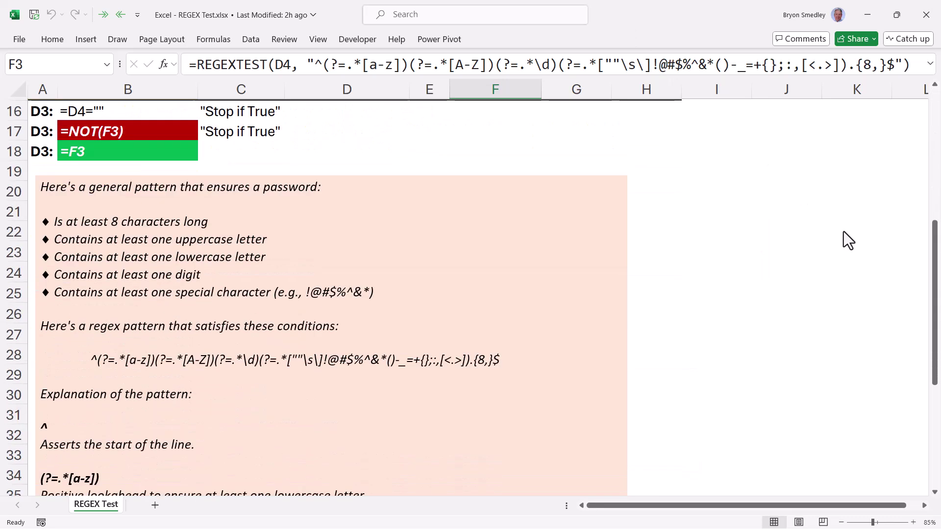
scroll(844, 232, down, 2)
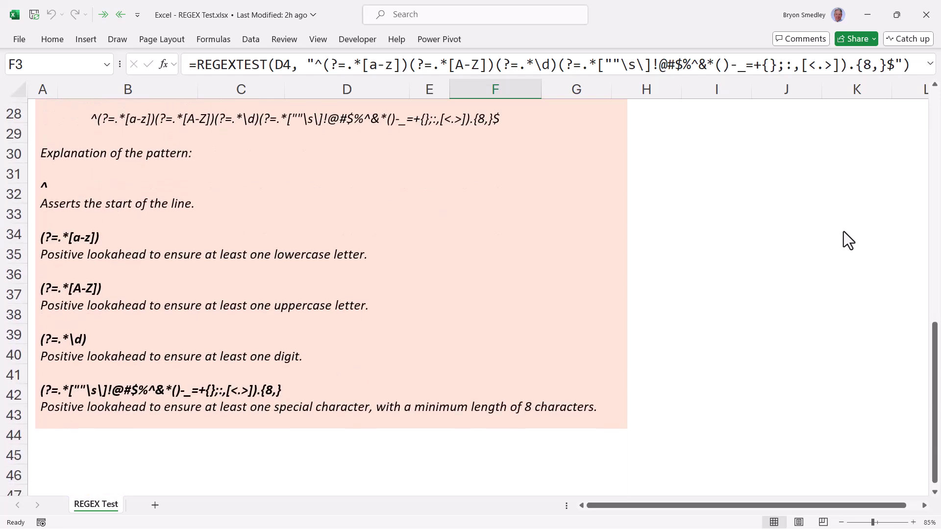
scroll(843, 232, up, 1)
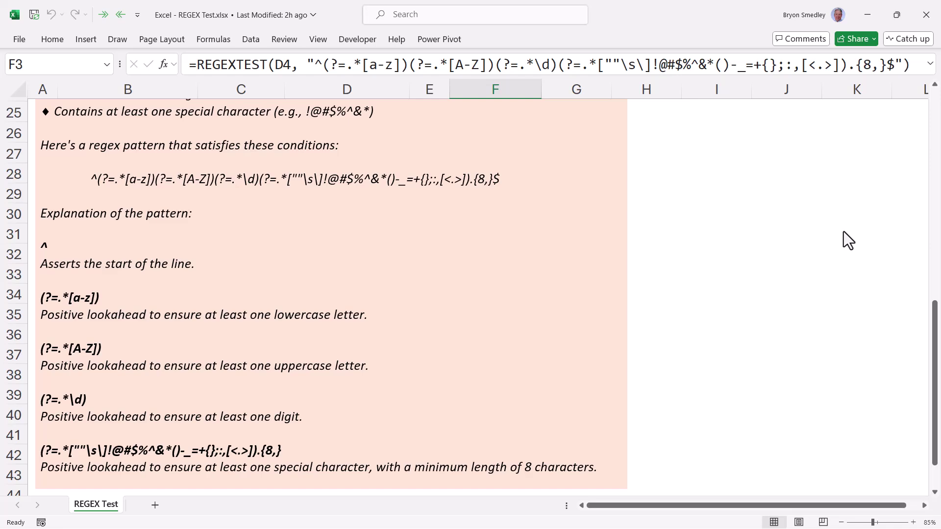
scroll(844, 232, up, 8)
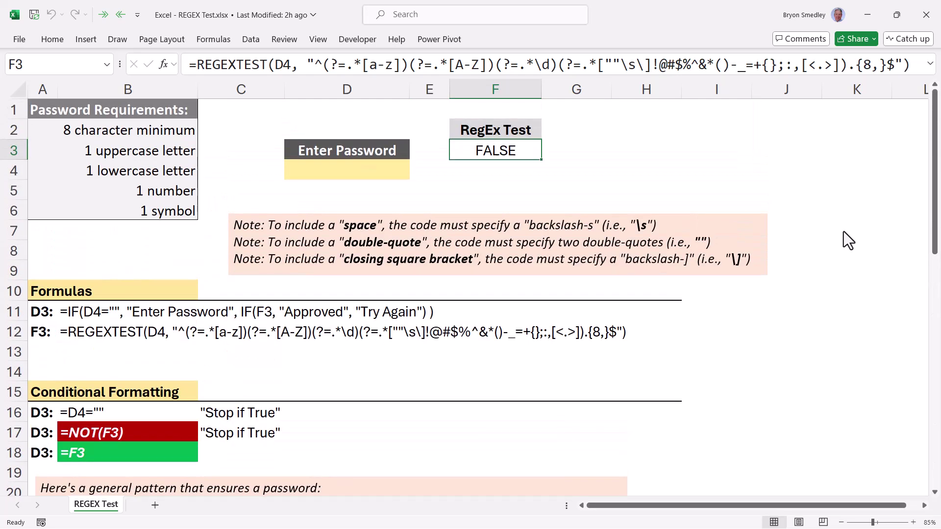